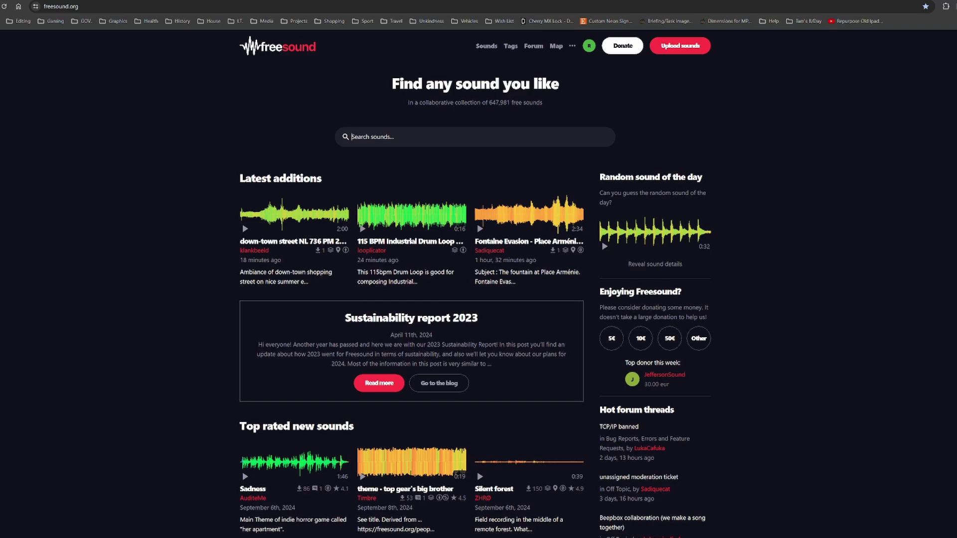
Step: Search Freesound for 'base alarm' and preview the rising-synth 'Alarm' result
{"action": "type", "text": "base"}
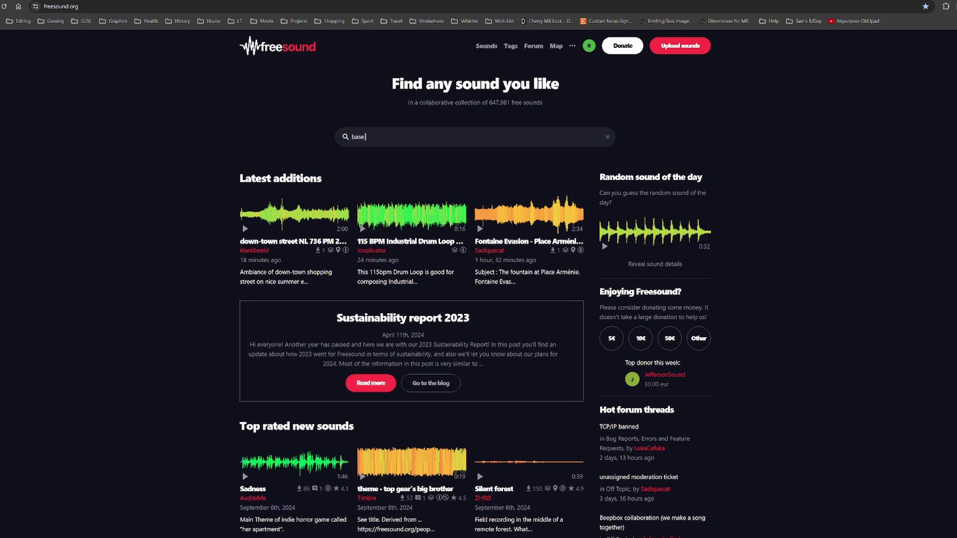
{"action": "type", "text": " alarm"}
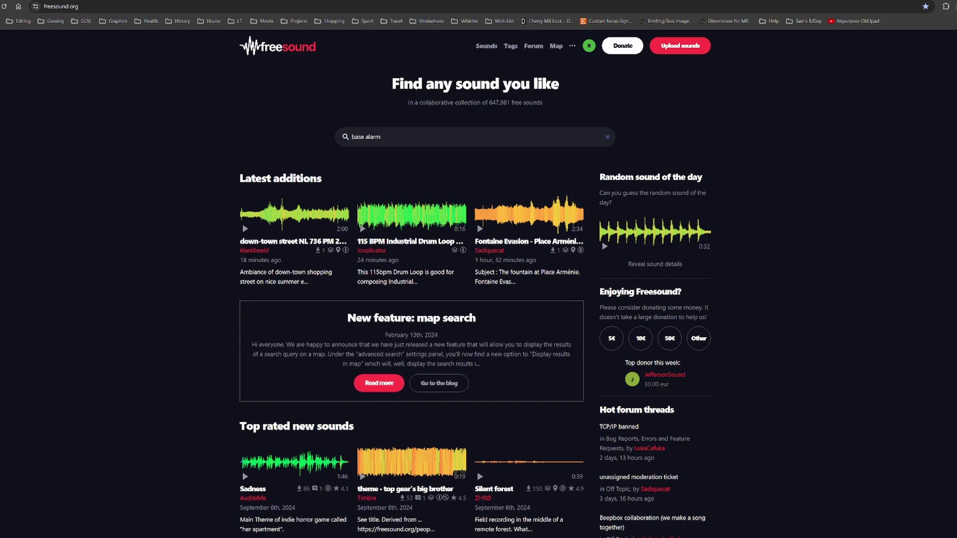
{"action": "key", "text": "Return"}
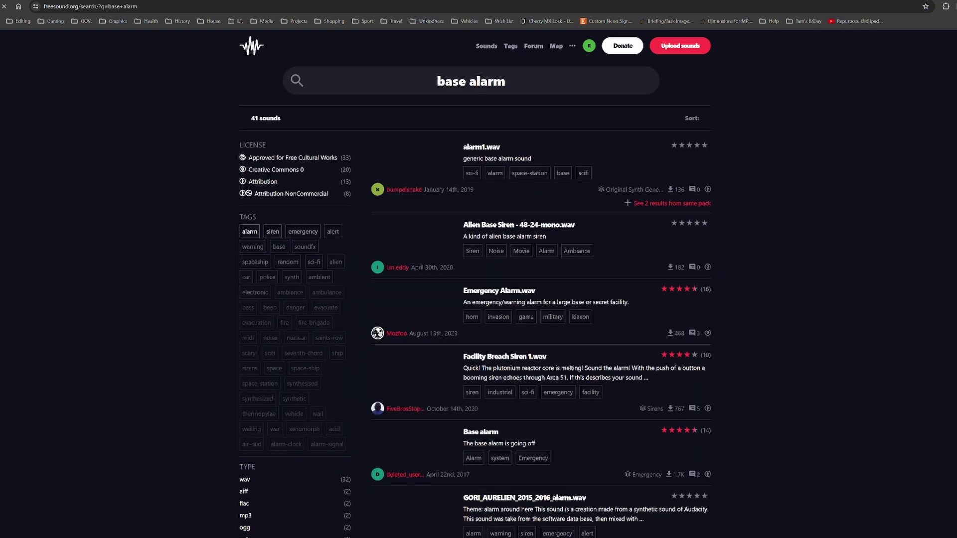
{"action": "scroll", "coordinate": [499, 285], "scroll_direction": "down", "scroll_amount": 10}
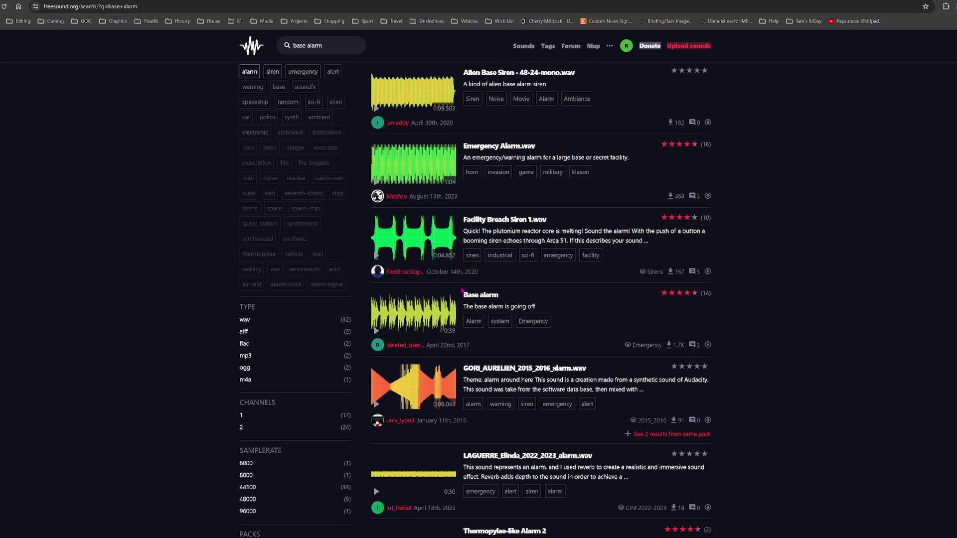
{"action": "scroll", "coordinate": [469, 295], "scroll_direction": "down", "scroll_amount": 4}
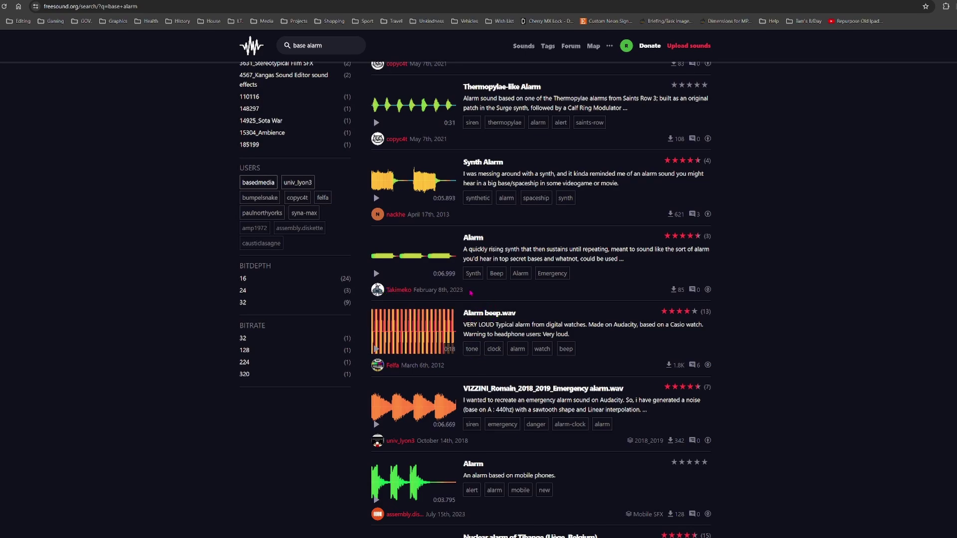
{"action": "left_click", "coordinate": [376, 274]}
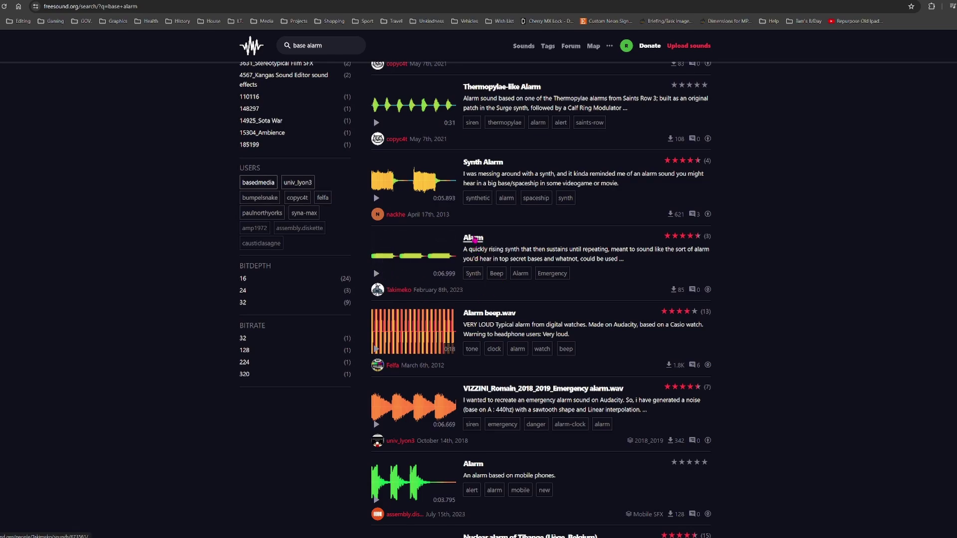
Step: Open the 'Alarm' sound's page and download the sound
{"action": "left_click", "coordinate": [474, 239]}
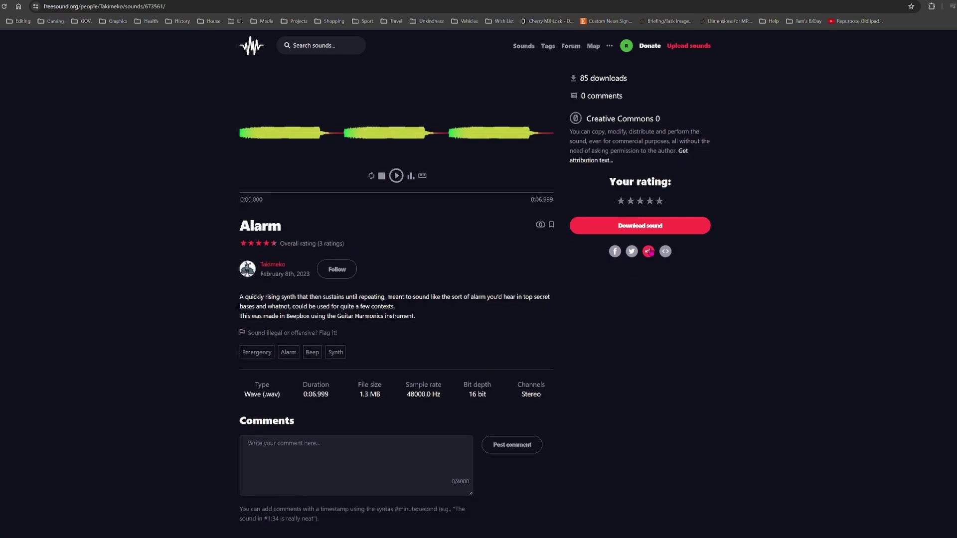
{"action": "left_click", "coordinate": [632, 227]}
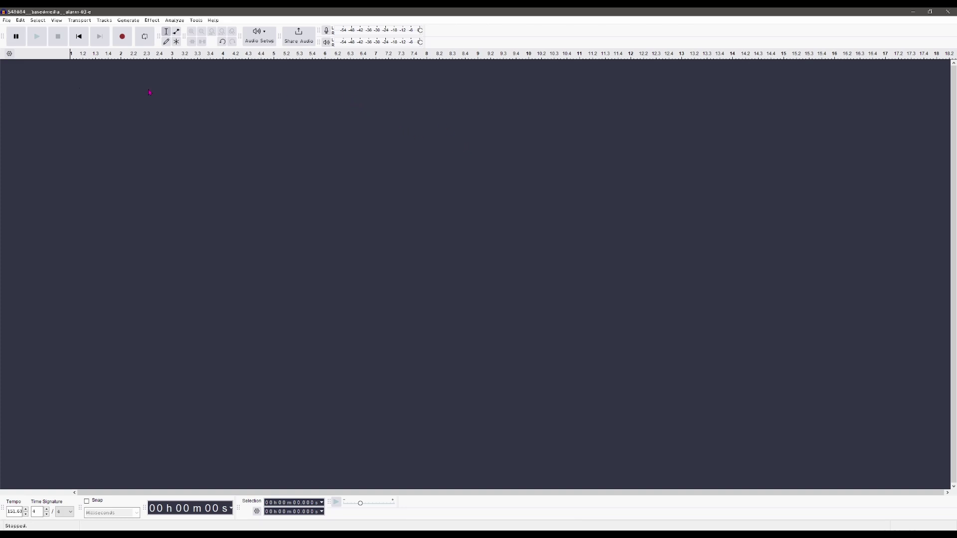
Step: Open the downloaded alarm-03-e WAV as a stereo track and accept the 151.62 bpm tempo
{"action": "left_click", "coordinate": [7, 21]}
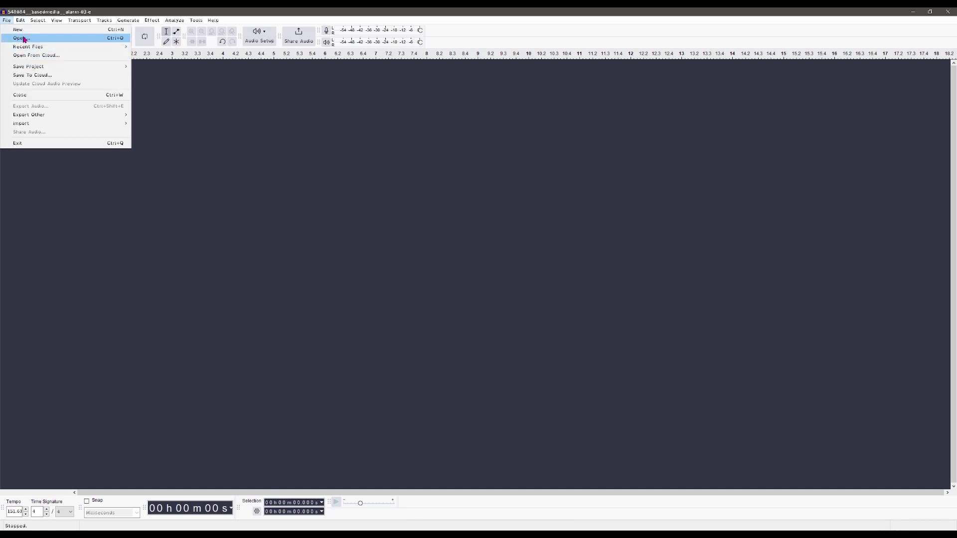
{"action": "left_click", "coordinate": [17, 38]}
{"action": "left_click", "coordinate": [374, 212]}
{"action": "left_click", "coordinate": [475, 338]}
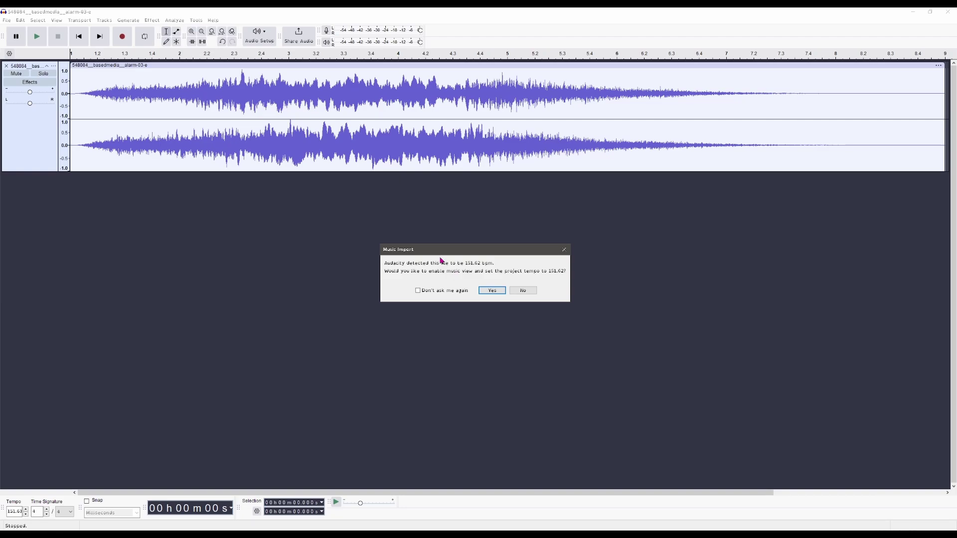
{"action": "left_click", "coordinate": [491, 293]}
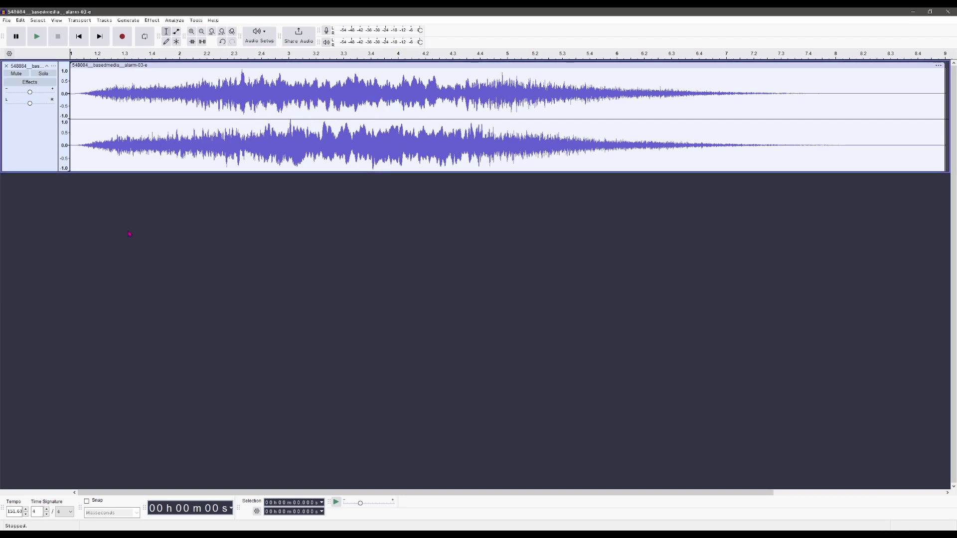
{"action": "left_click", "coordinate": [39, 42]}
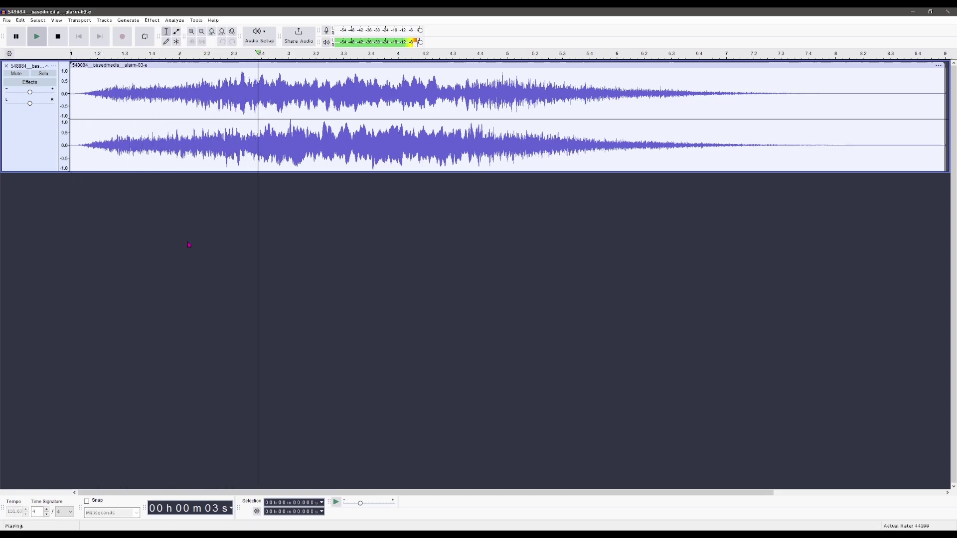
{"action": "left_click", "coordinate": [61, 40]}
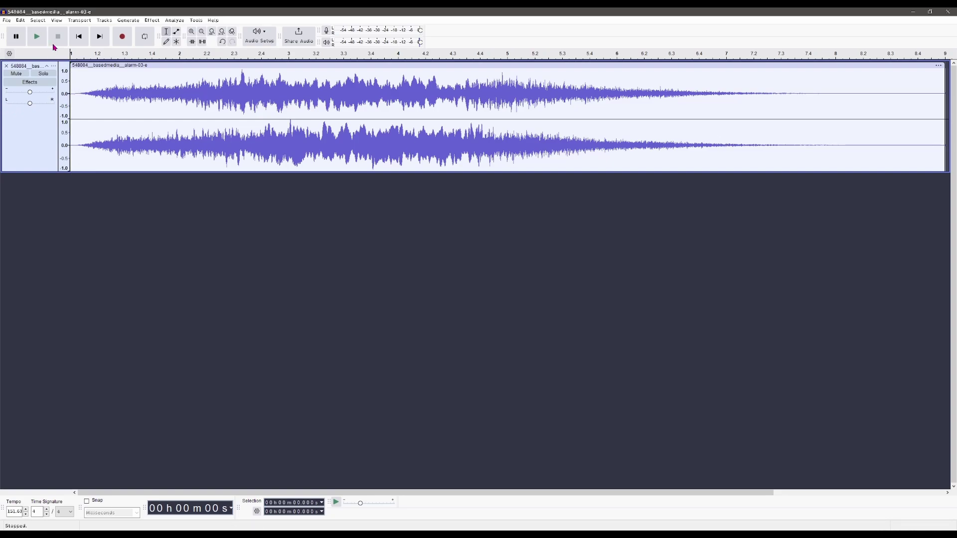
Step: Duplicate the alarm clip so a second copy starts at about 12.6 s on the same track
{"action": "left_click", "coordinate": [203, 35]}
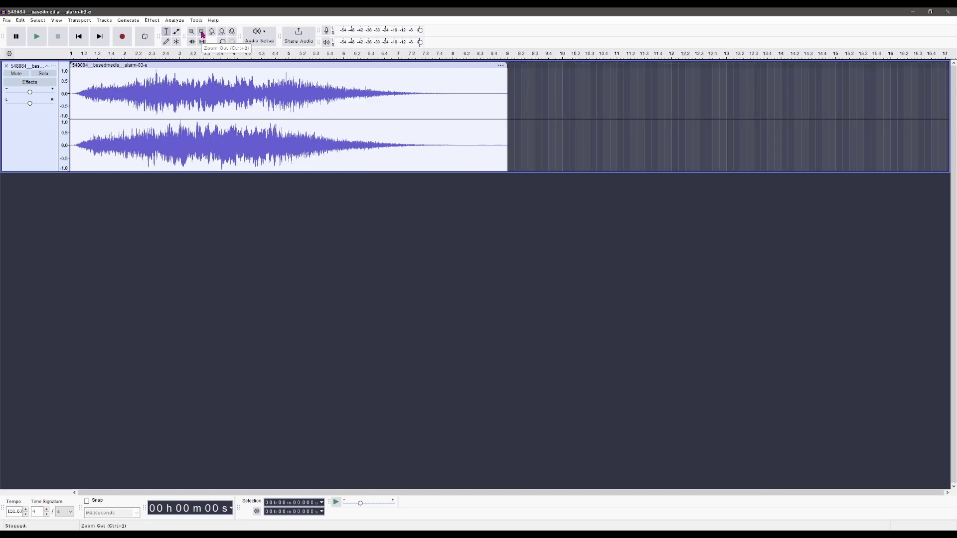
{"action": "left_click", "coordinate": [38, 20]}
{"action": "left_click", "coordinate": [45, 31]}
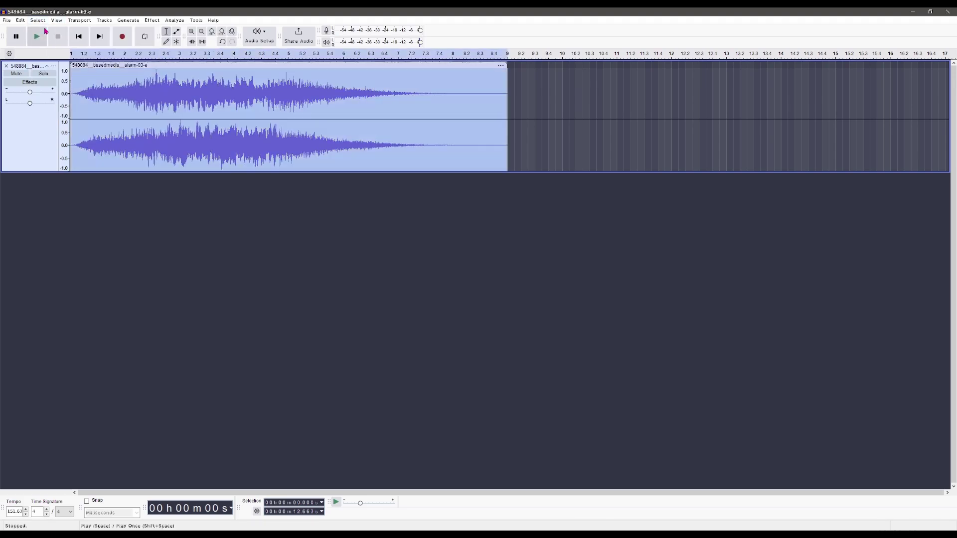
{"action": "left_click", "coordinate": [21, 21]}
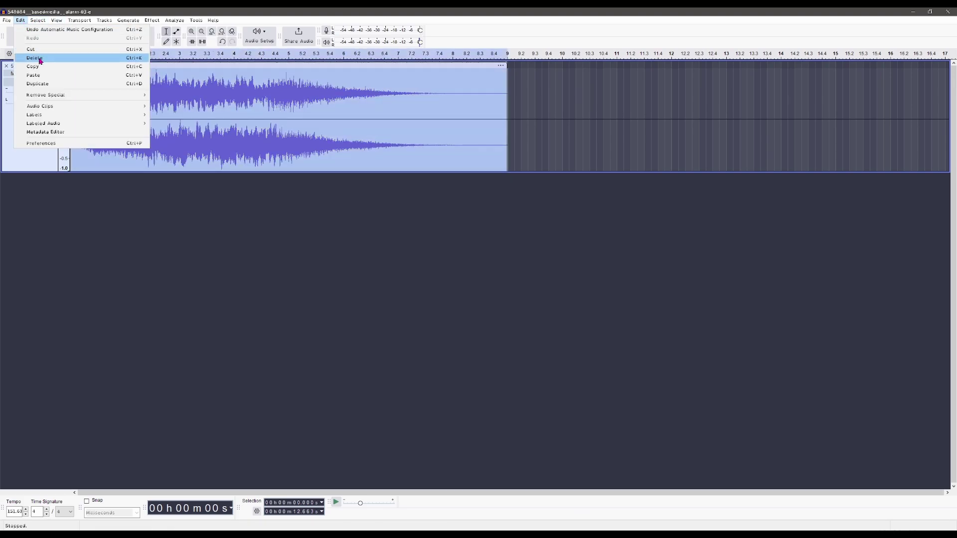
{"action": "key", "text": "Escape"}
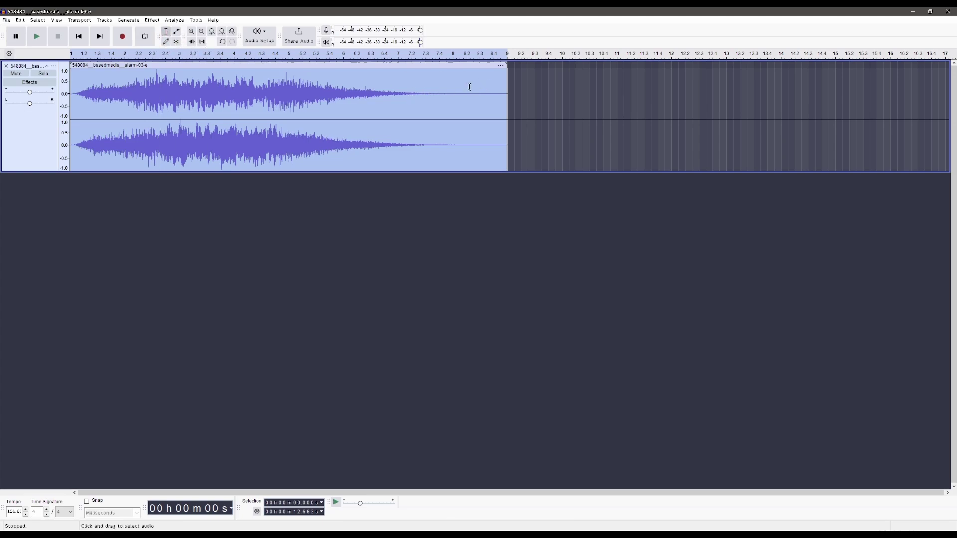
{"action": "left_click", "coordinate": [504, 76]}
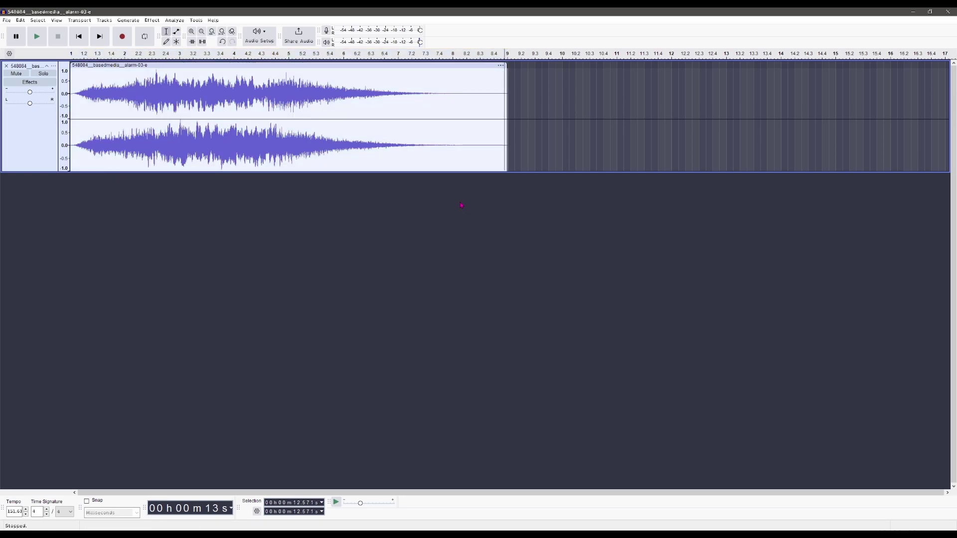
{"action": "key", "text": "Right"}
{"action": "key", "text": "Right"}
{"action": "key", "text": "Right"}
{"action": "key", "text": "Right"}
{"action": "key", "text": "Right"}
{"action": "key", "text": "Right"}
{"action": "left_click", "coordinate": [20, 20]}
{"action": "left_click", "coordinate": [48, 75]}
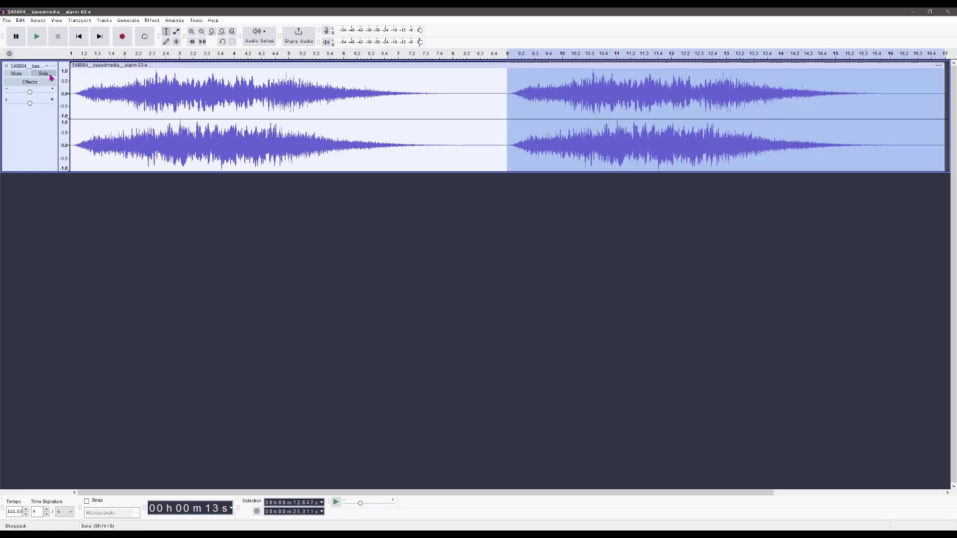
{"action": "left_click", "coordinate": [471, 242]}
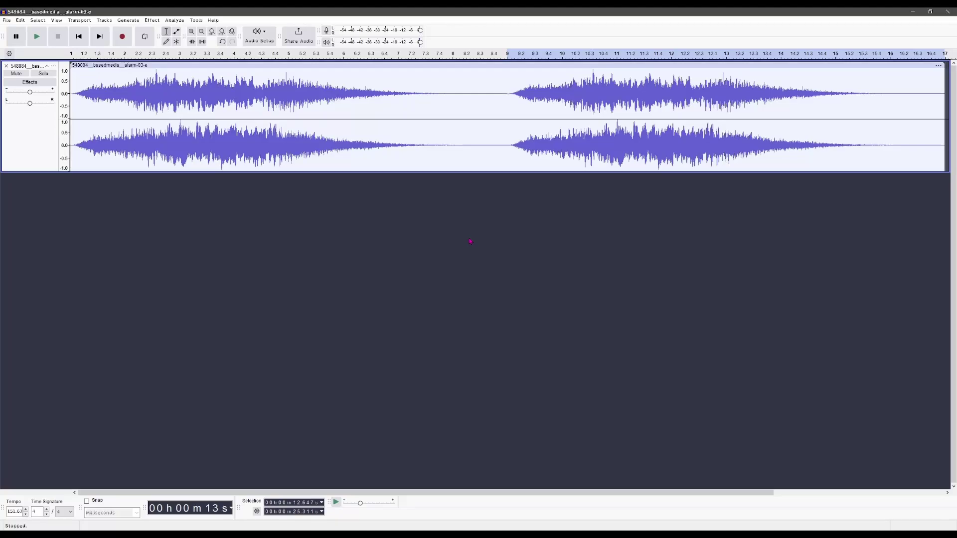